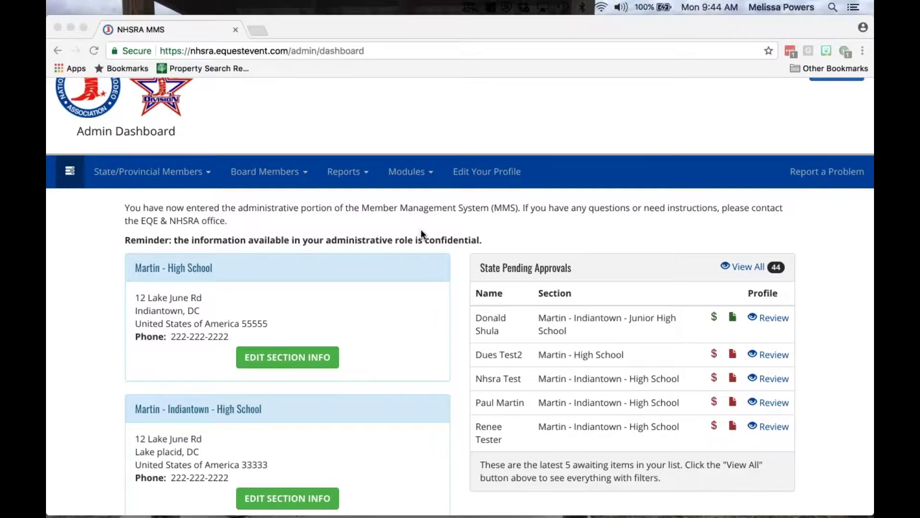
Open the full list of state pending approvals and sort it by status in descending order.
scroll(420, 229, "down", 3)
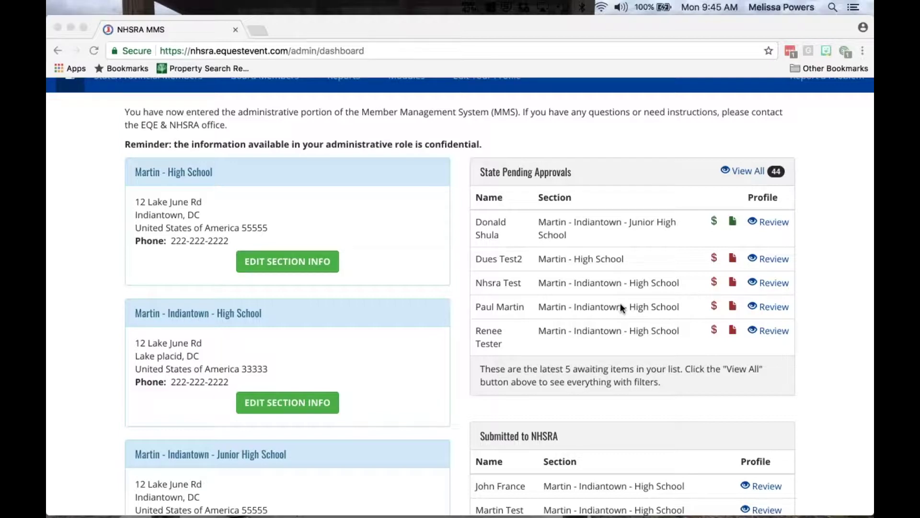
scroll(588, 369, "down", 3)
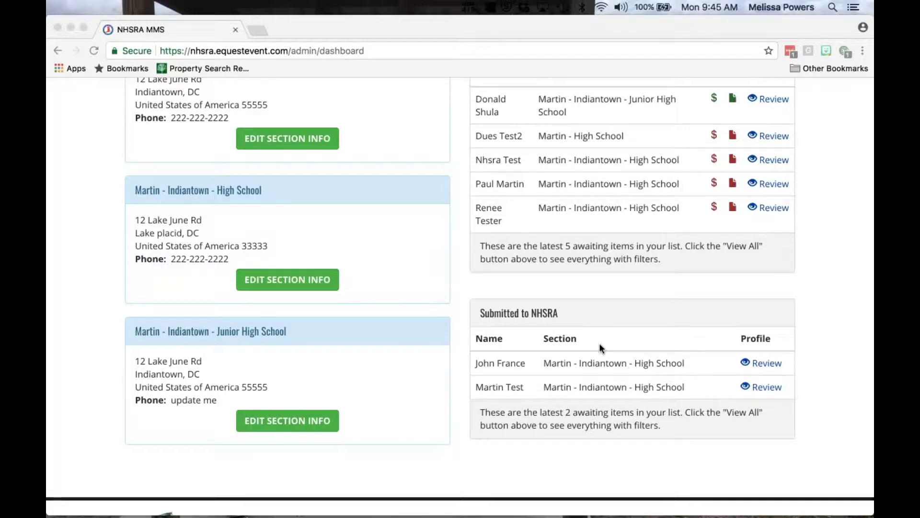
scroll(599, 343, "up", 5)
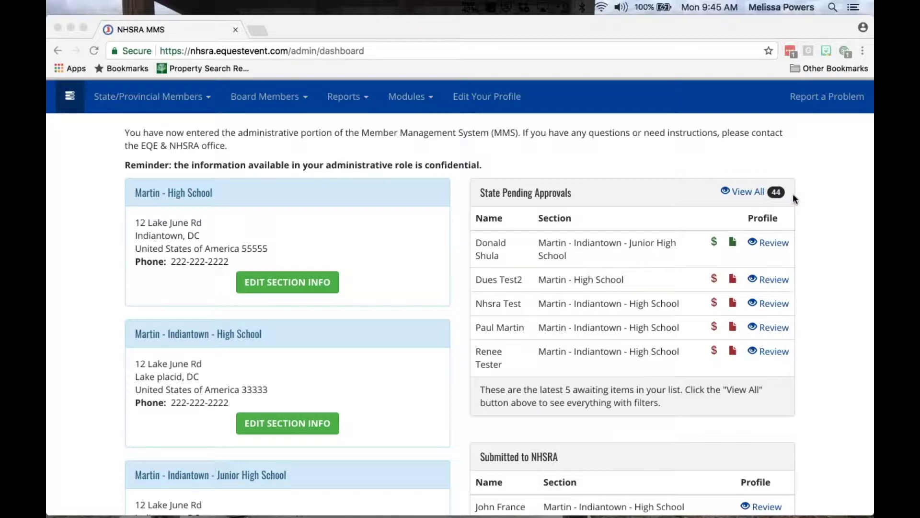
left_click(745, 191)
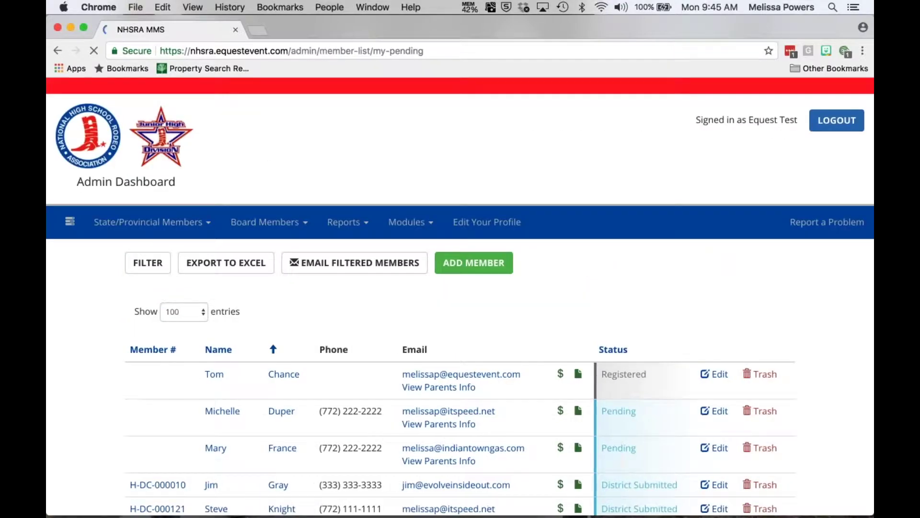
scroll(460, 296, "down", 3)
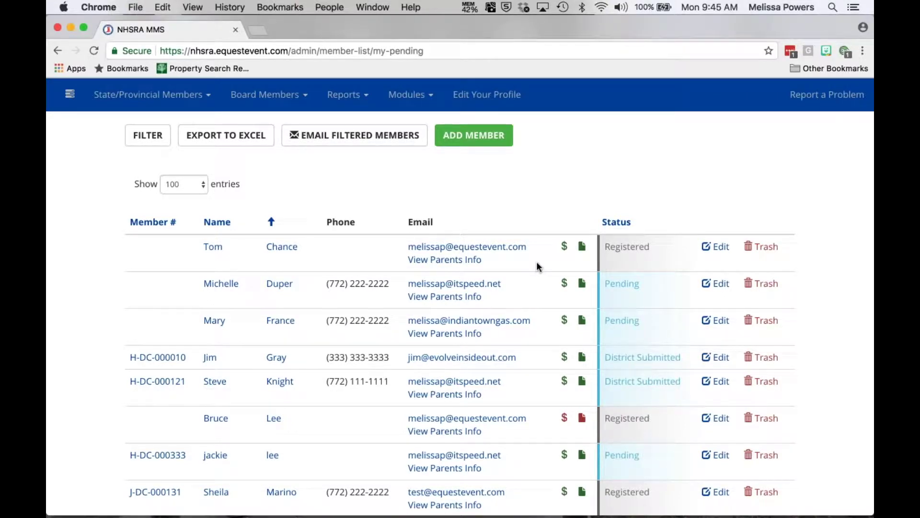
left_click(616, 222)
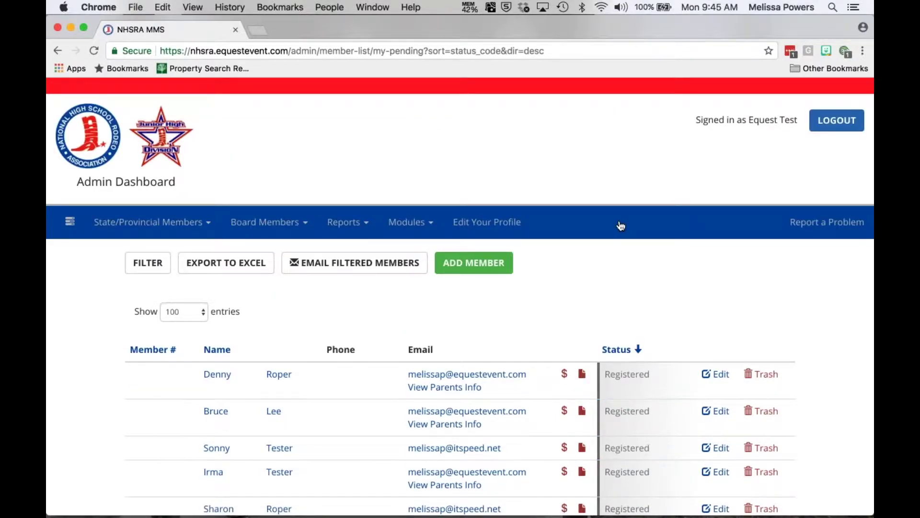
Look through the pending member list, comparing the payment and paperwork icons across the Registered, Pending and District Submitted entries.
scroll(621, 225, "down", 5)
scroll(499, 302, "down", 1)
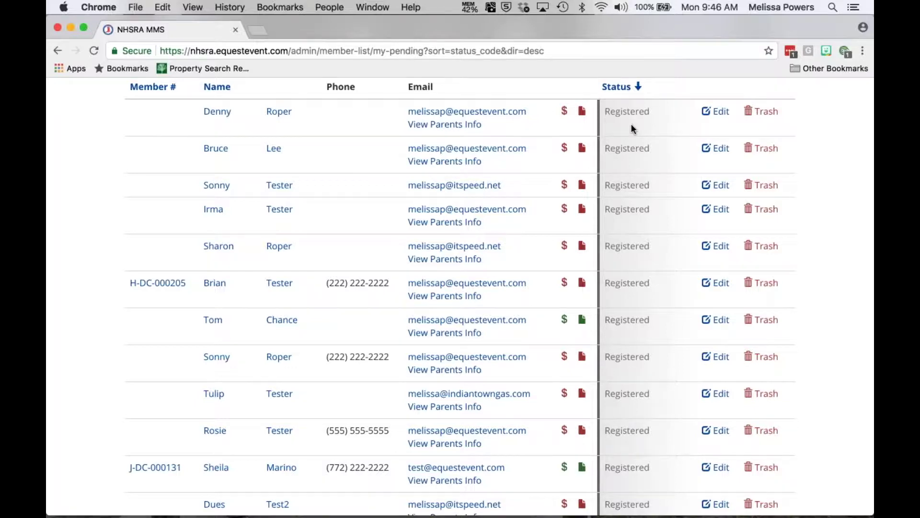
scroll(618, 206, "down", 15)
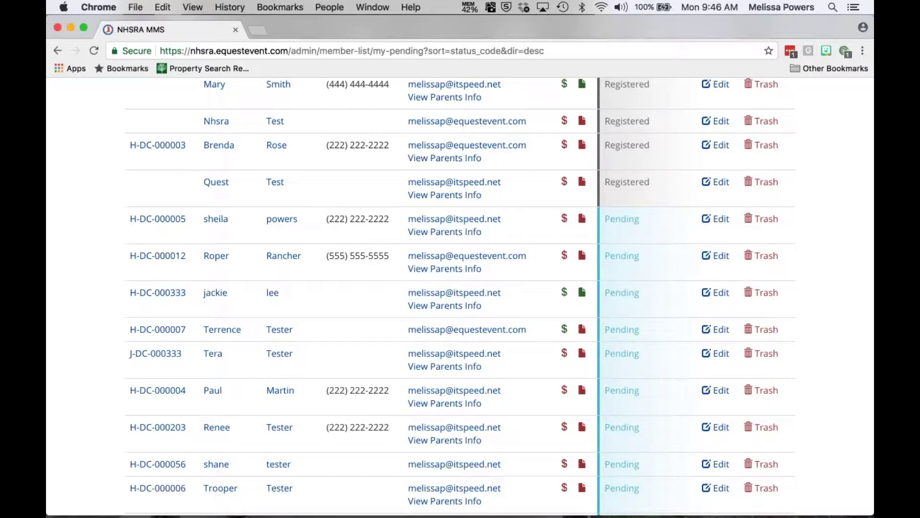
scroll(460, 296, "down", 15)
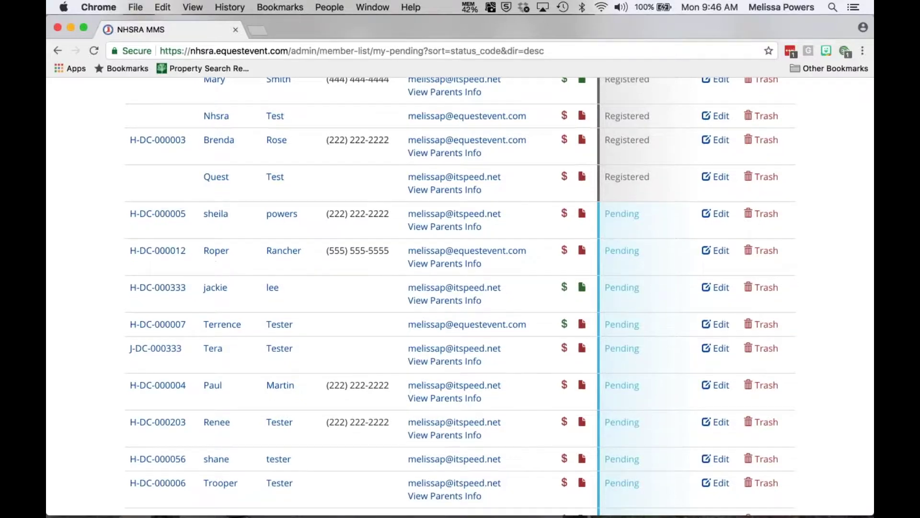
scroll(460, 287, "down", 2)
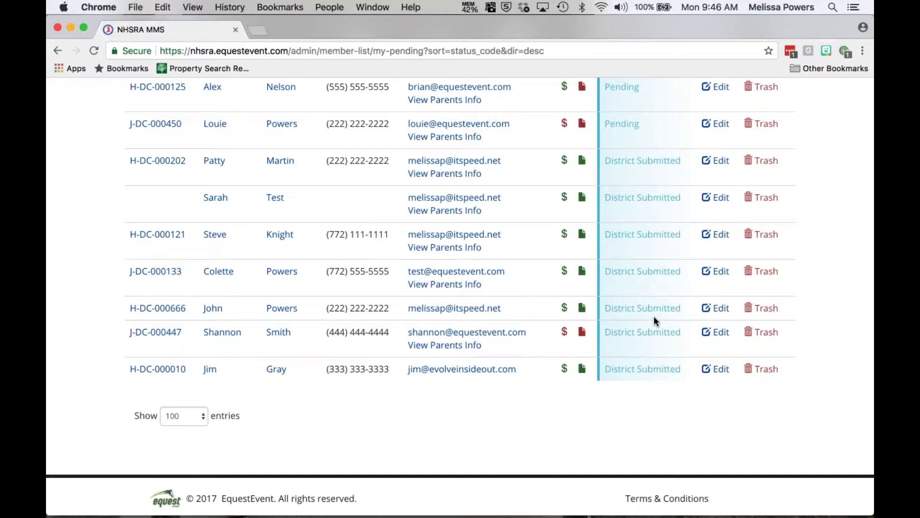
scroll(653, 317, "up", 10)
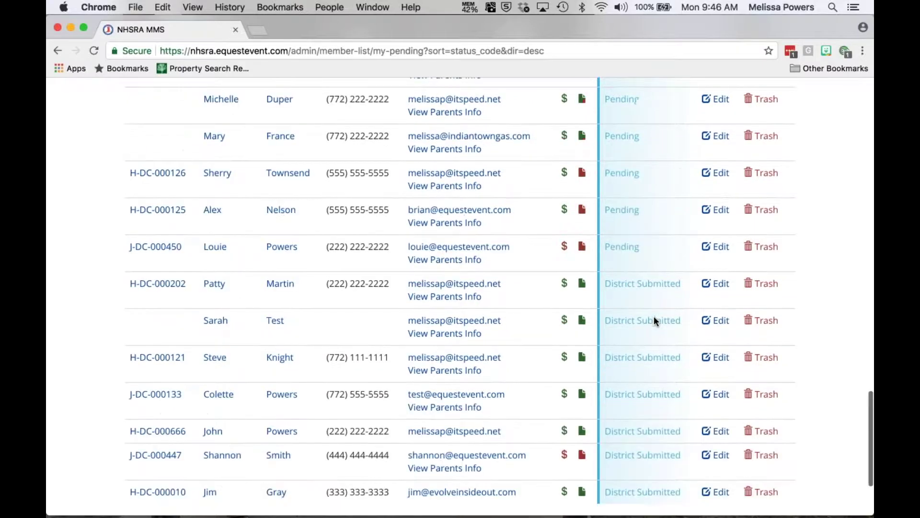
scroll(655, 321, "up", 7)
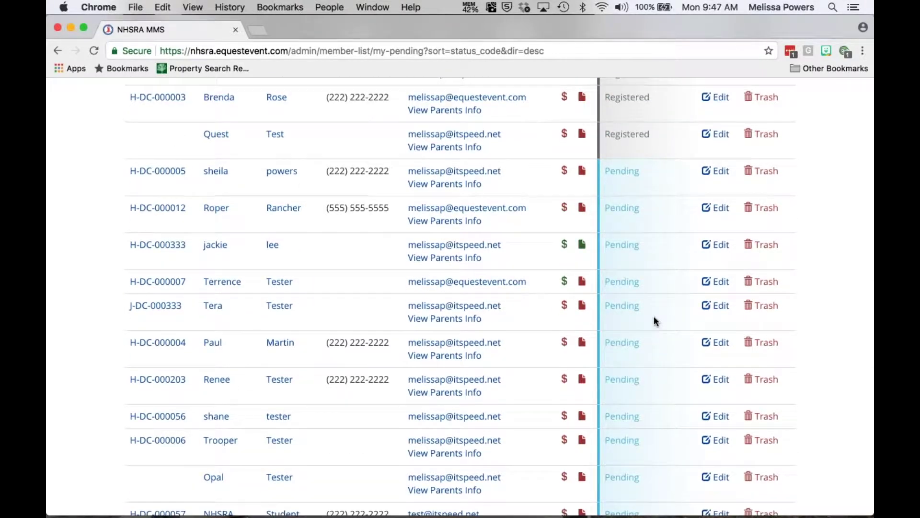
scroll(655, 320, "up", 4)
scroll(654, 315, "up", 1)
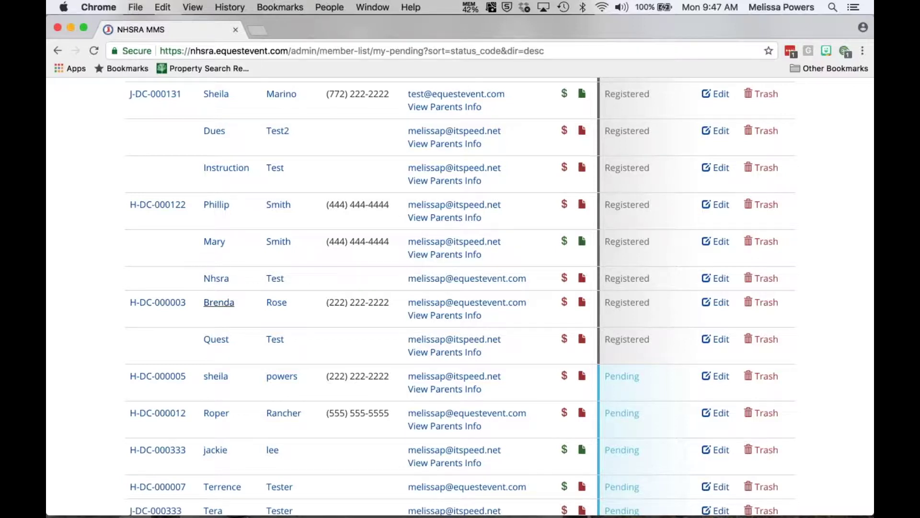
Open the profile of the second-to-last Registered member and review the address, parent, school, membership and invoice sections.
left_click(225, 307)
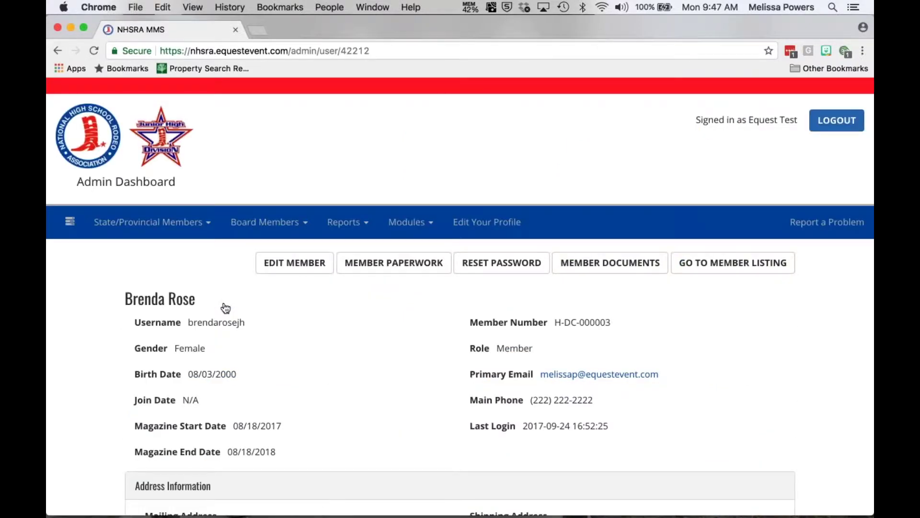
scroll(226, 308, "down", 2)
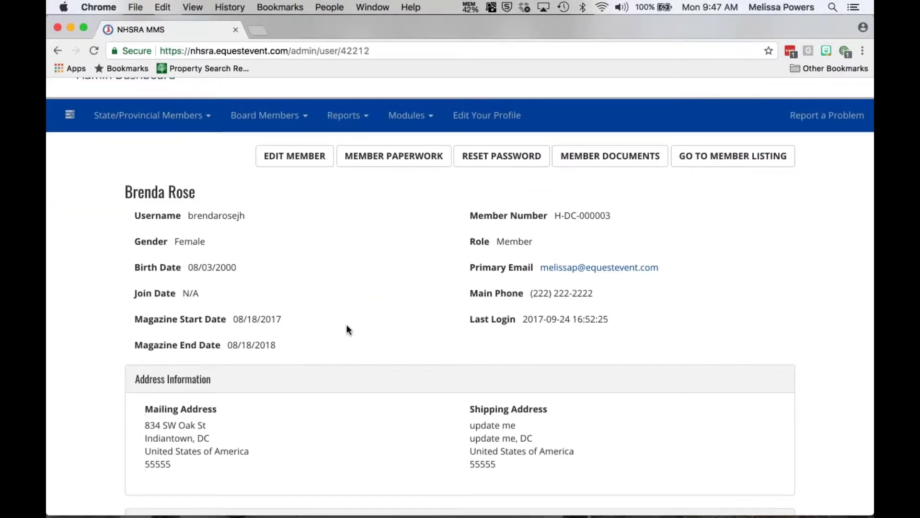
scroll(347, 325, "down", 5)
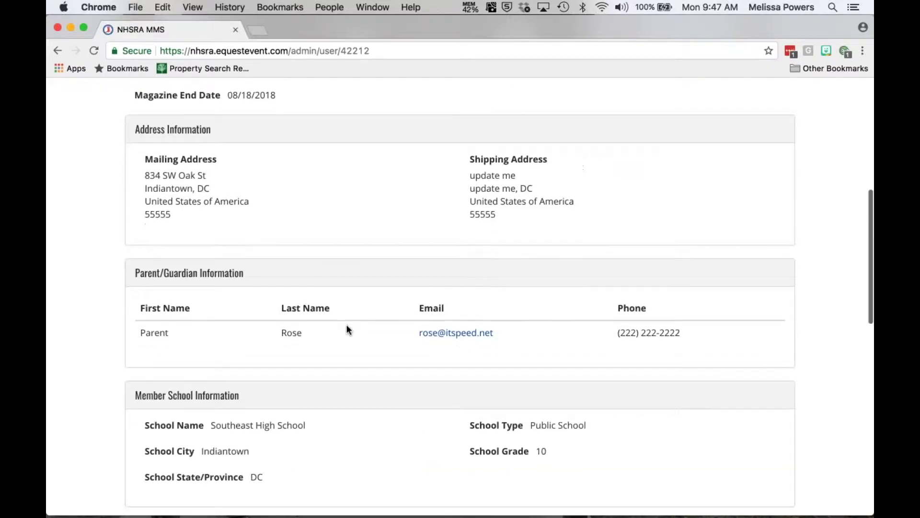
scroll(347, 329, "down", 2)
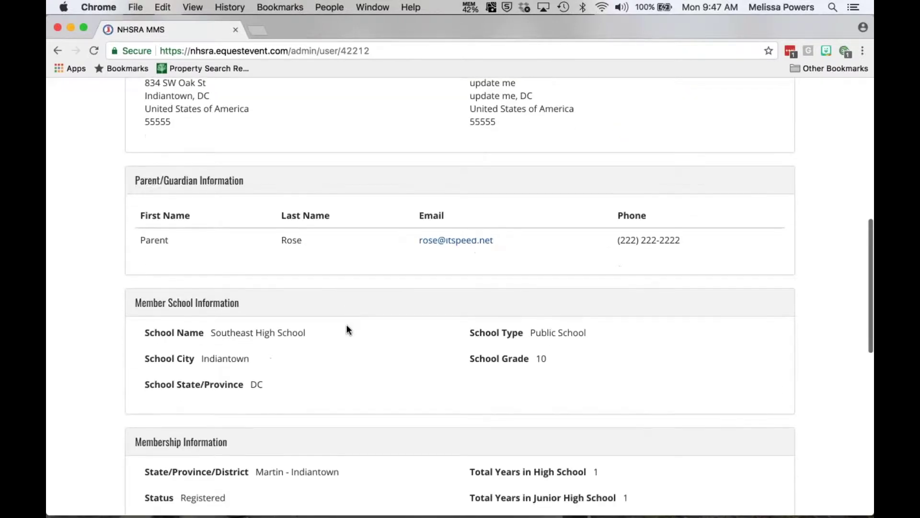
scroll(346, 329, "down", 5)
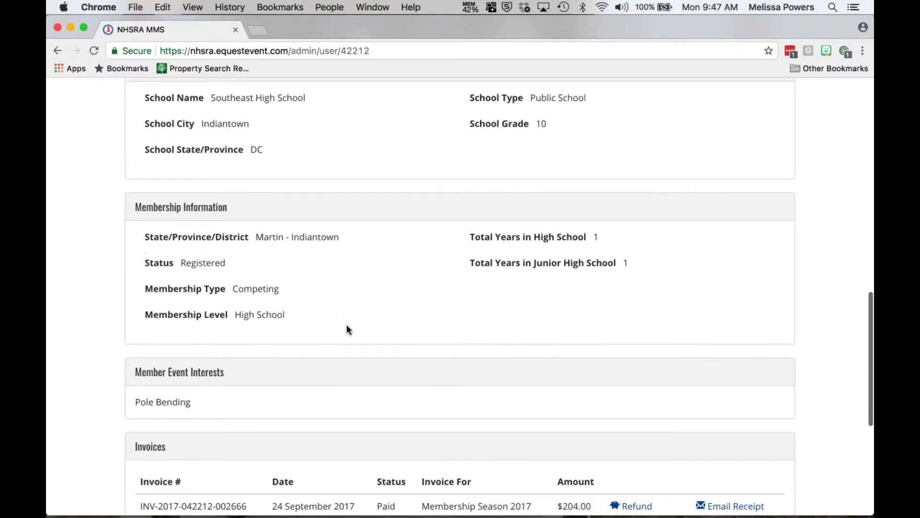
scroll(346, 329, "down", 4)
scroll(346, 328, "up", 5)
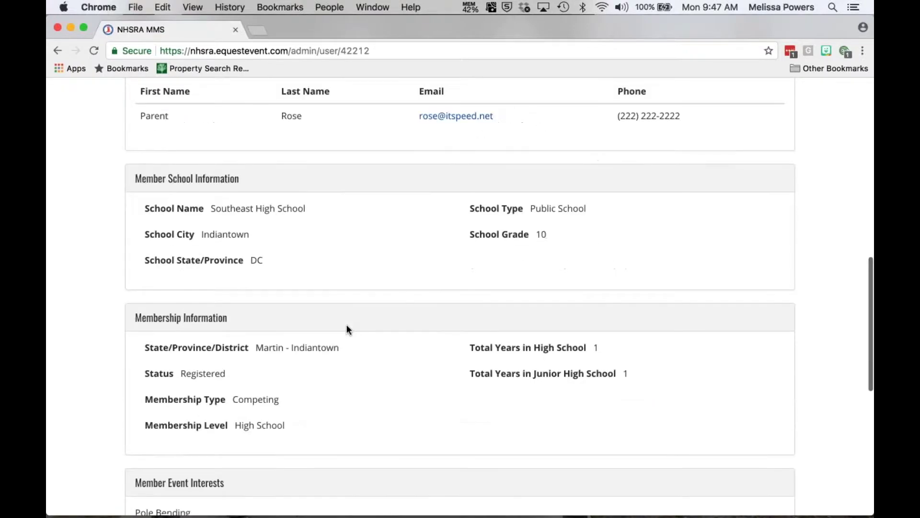
scroll(347, 328, "up", 3)
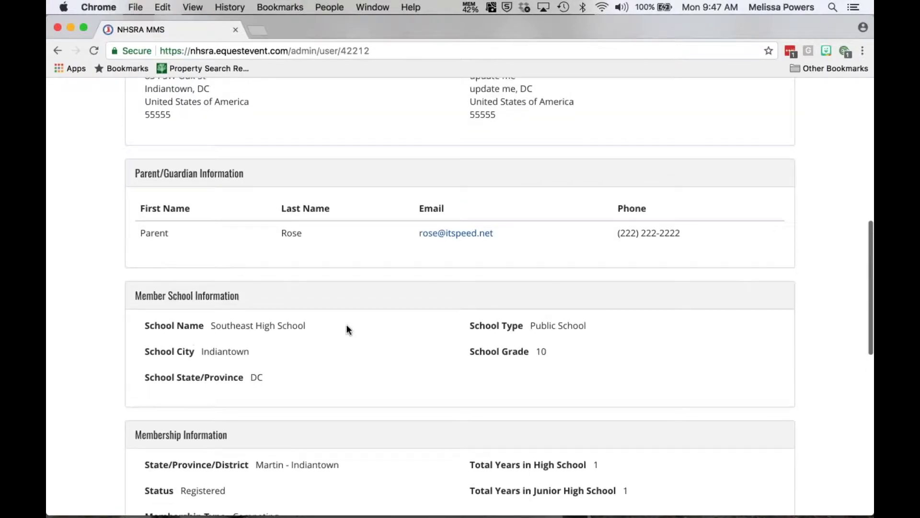
scroll(347, 329, "up", 4)
scroll(347, 329, "up", 2)
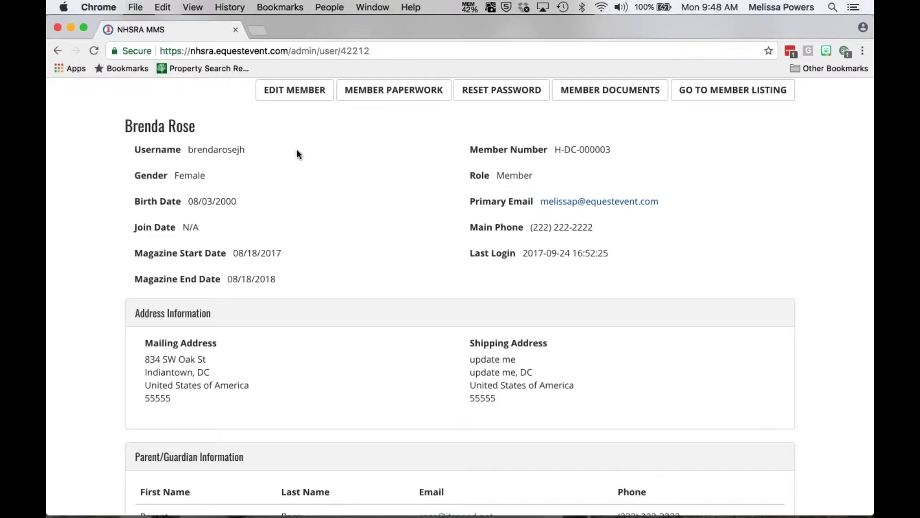
scroll(297, 155, "up", 1)
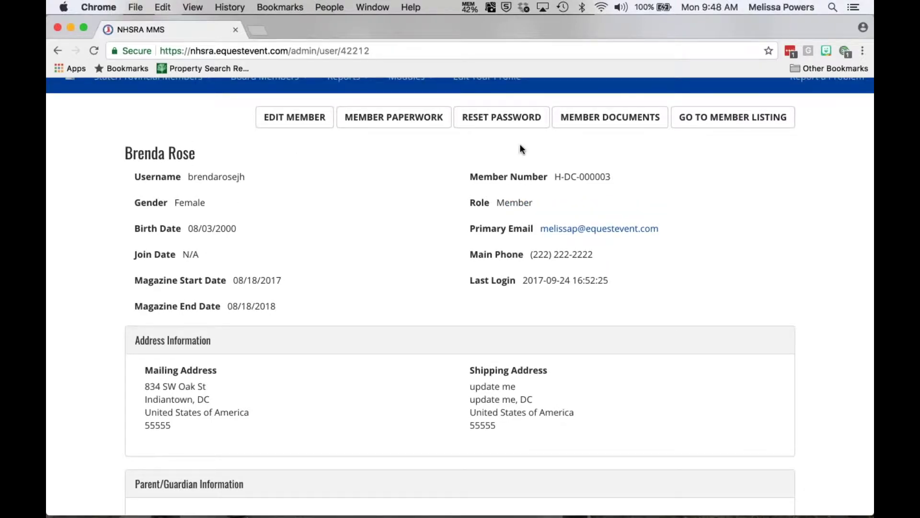
Open the member's documents, view the image.jpg uploaded 09/24/2017 04:55 pm, and close the preview.
left_click(614, 128)
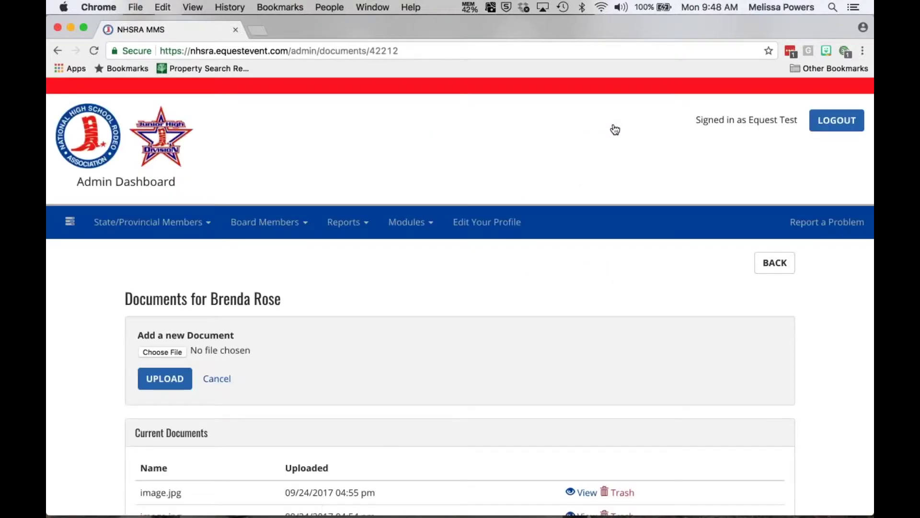
scroll(485, 292, "down", 5)
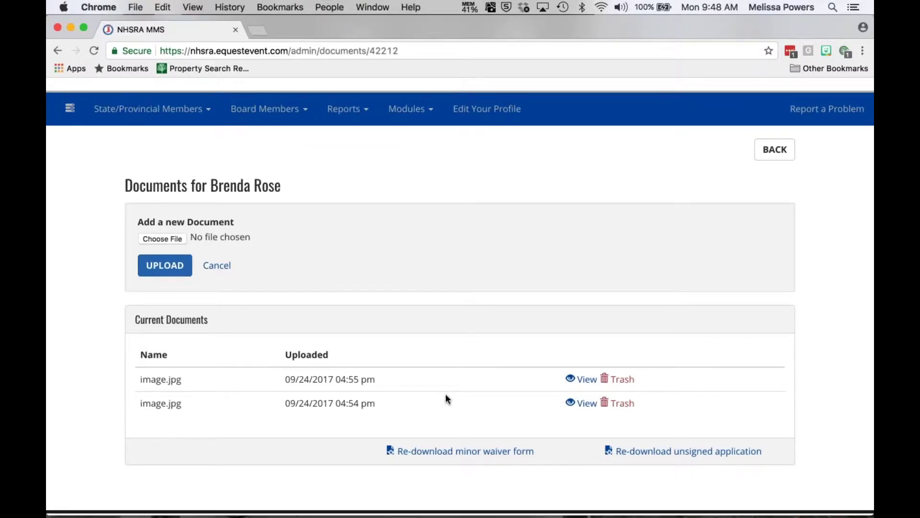
left_click(589, 381)
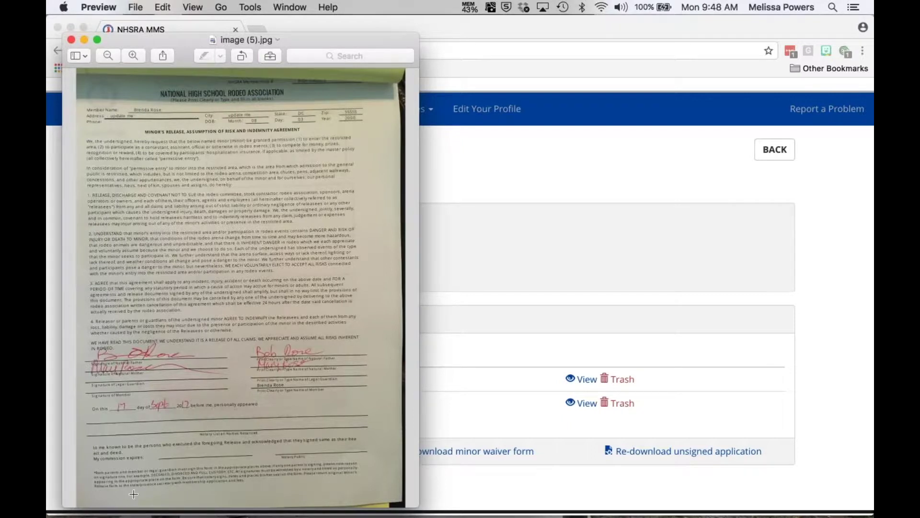
left_click(71, 40)
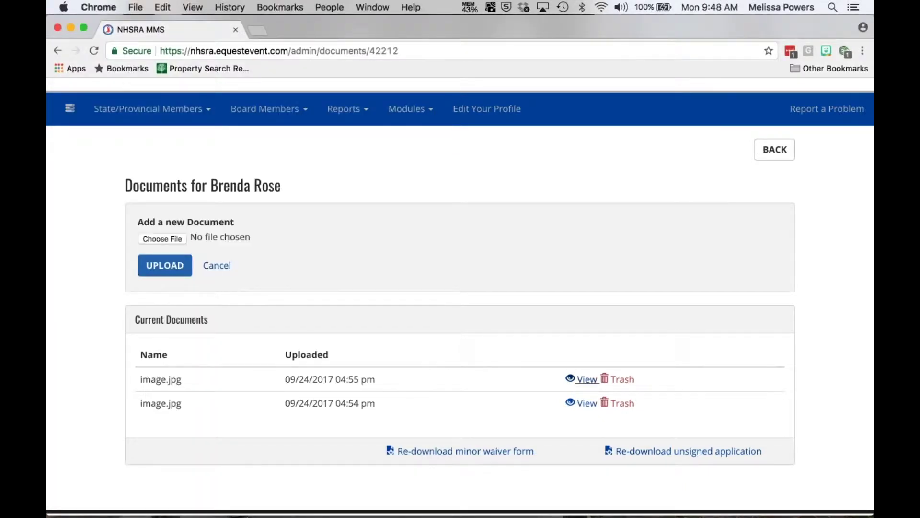
Leave the member's documents, return to the account and open the membership paperwork form.
left_click(775, 151)
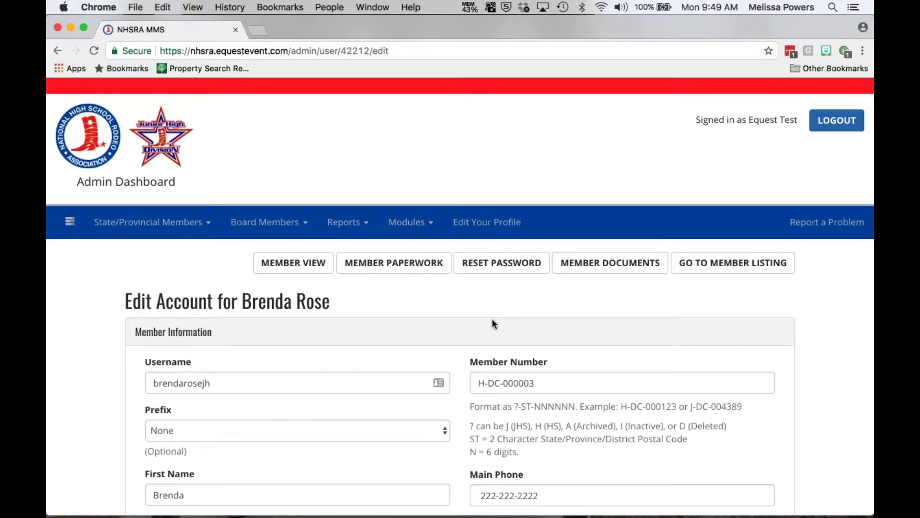
scroll(491, 318, "down", 5)
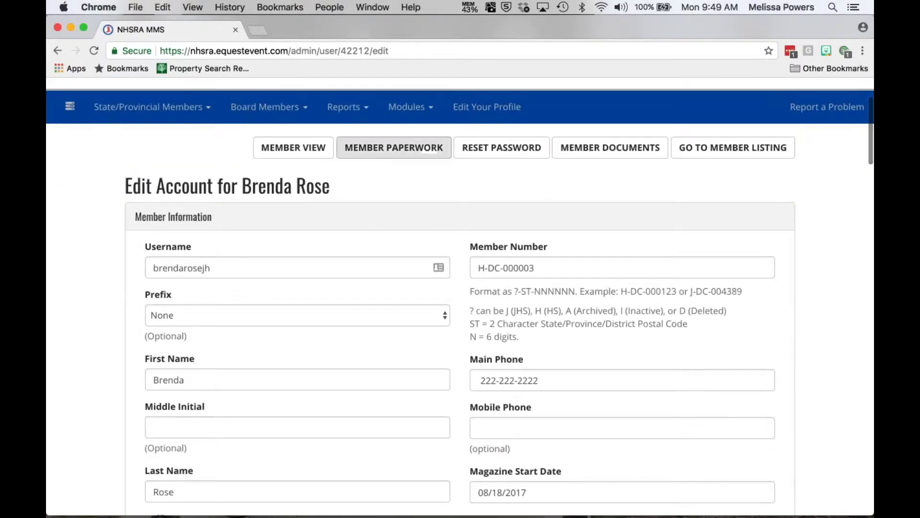
left_click(393, 149)
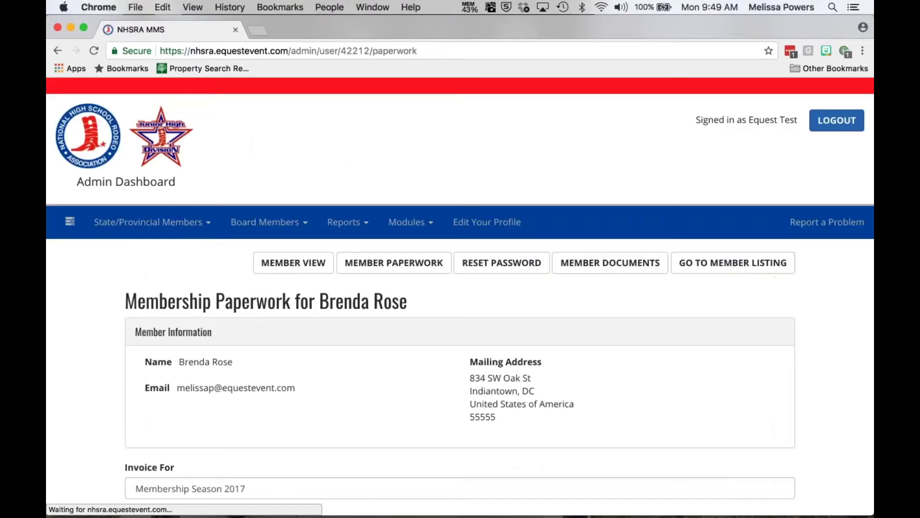
Set the payment option to Personal Check in the member's Membership Season 2017 paperwork form.
scroll(420, 286, "down", 6)
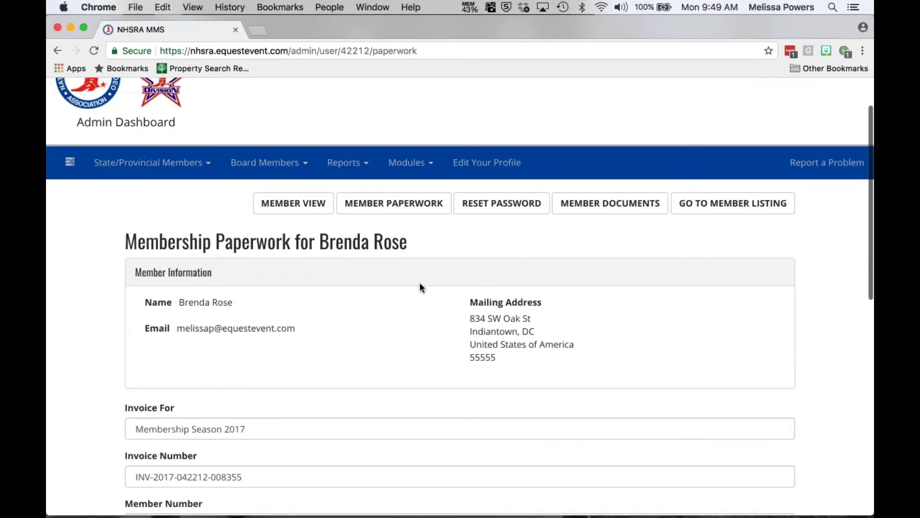
scroll(420, 286, "down", 3)
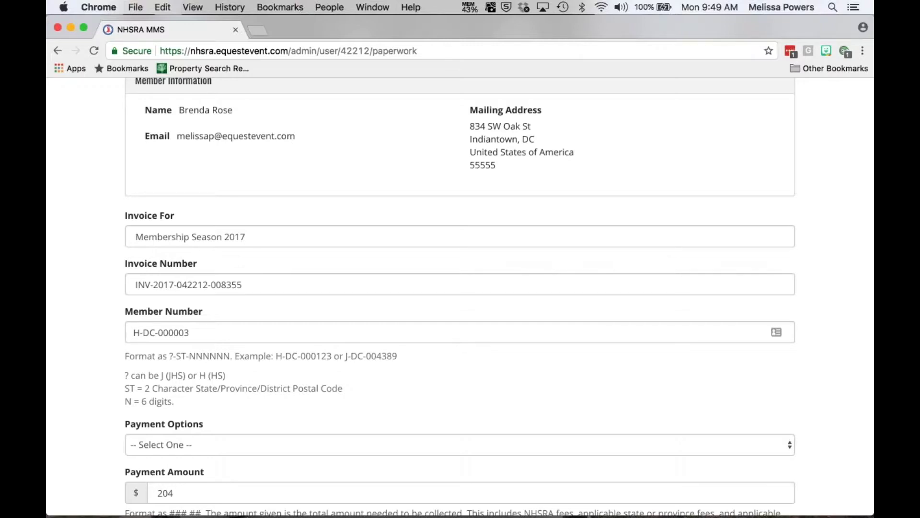
scroll(270, 238, "down", 3)
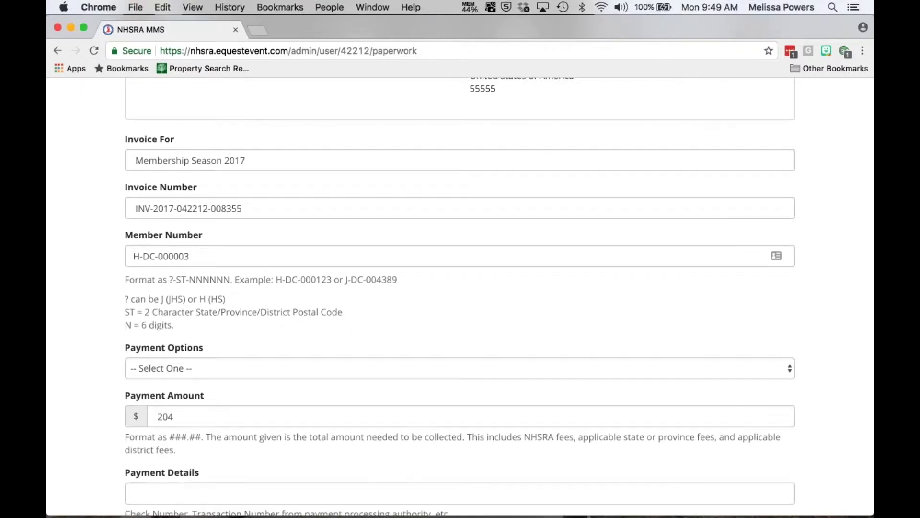
scroll(262, 223, "down", 4)
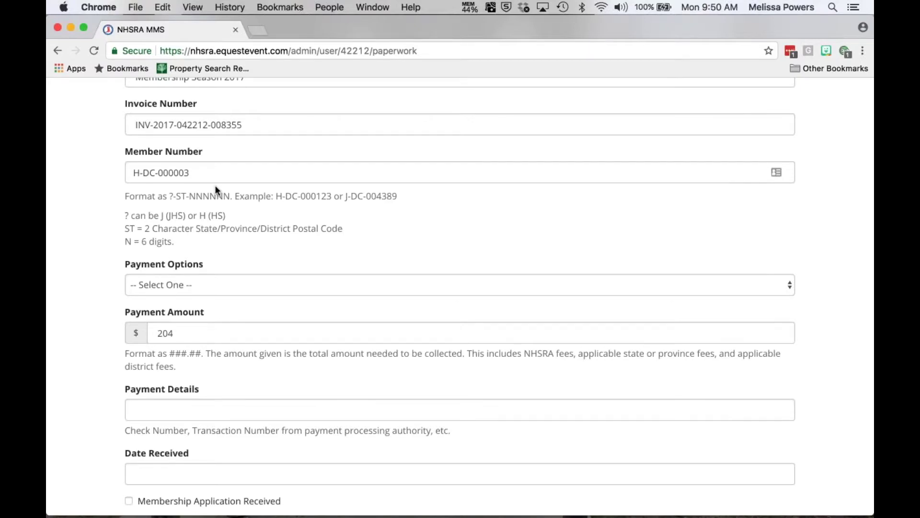
scroll(215, 185, "down", 5)
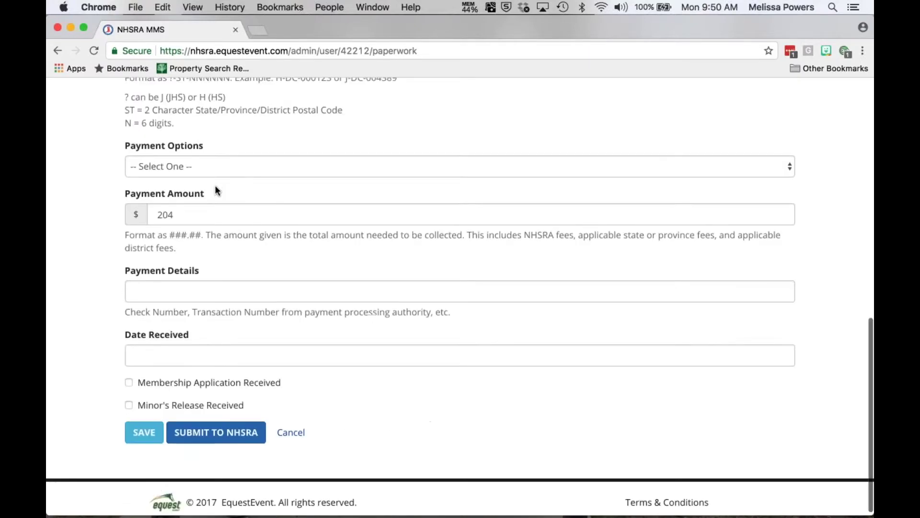
left_click(174, 165)
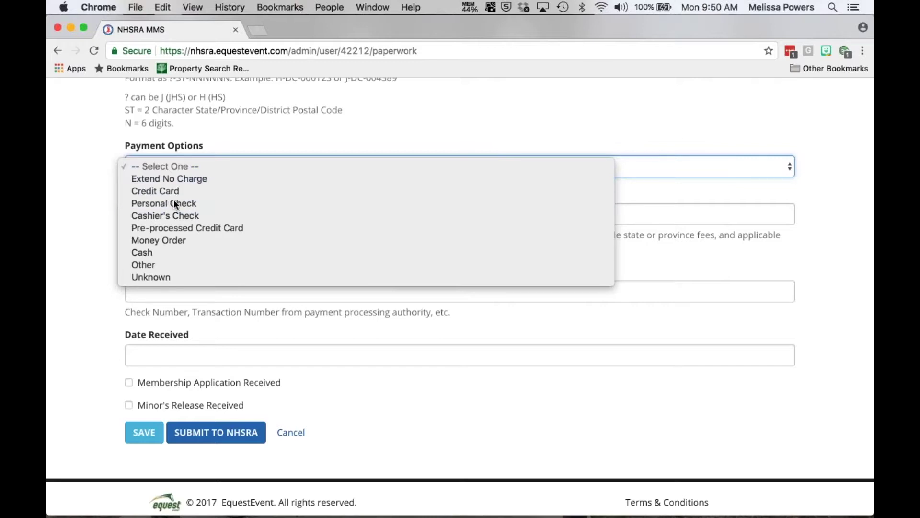
left_click(173, 200)
scroll(177, 193, "down", 1)
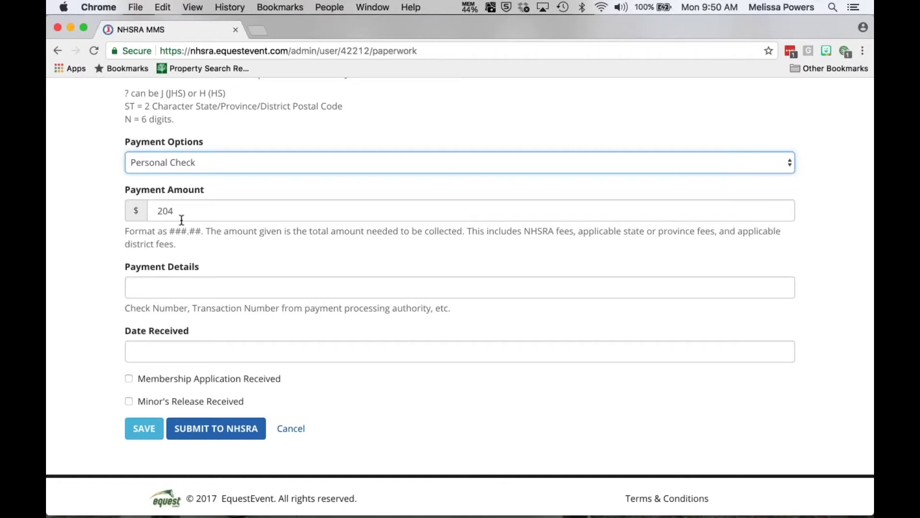
Enter 123 as the payment details and set the date received to 09/05/2017.
key("Tab")
key("Tab")
type("123")
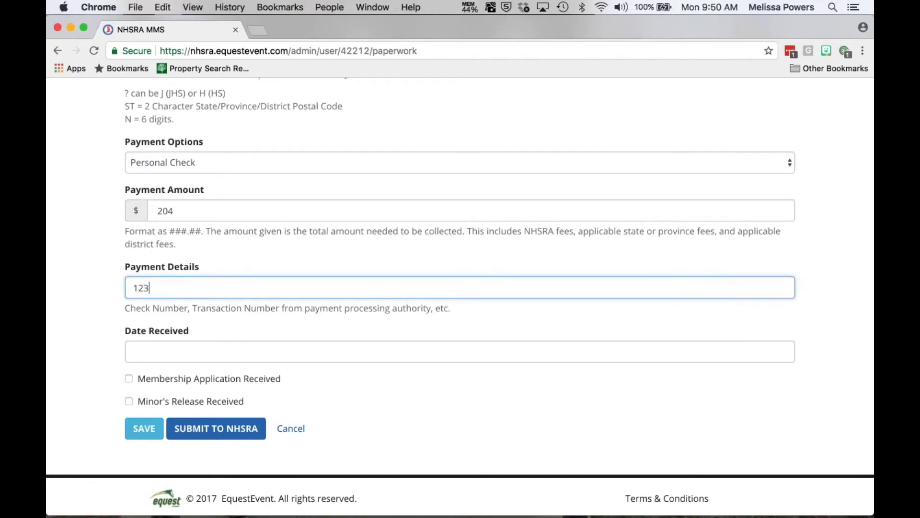
key("Tab")
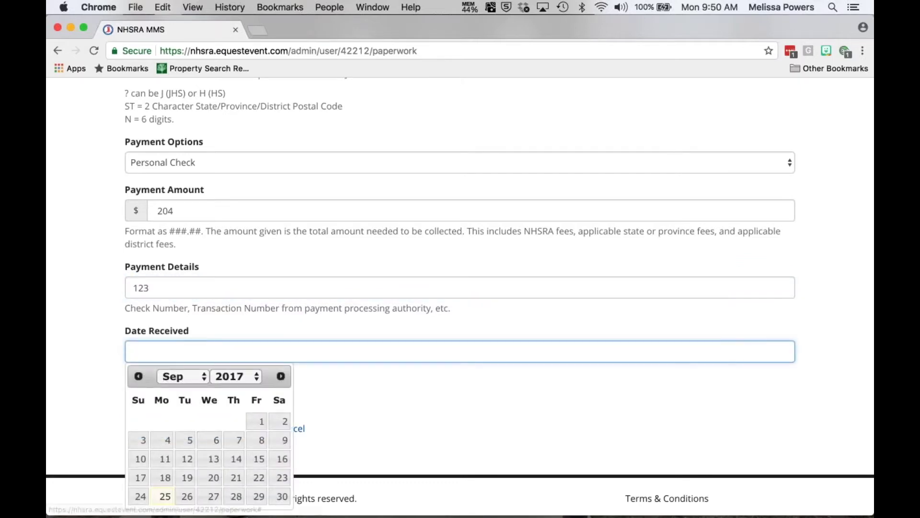
left_click(186, 440)
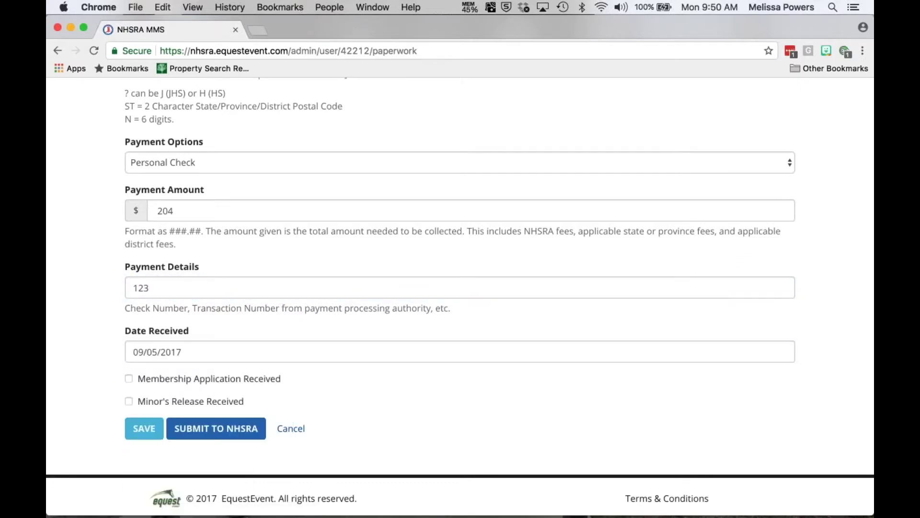
Mark the membership application and minor's release as received, and submit the paperwork to NHSRA.
left_click(227, 382)
left_click(129, 405)
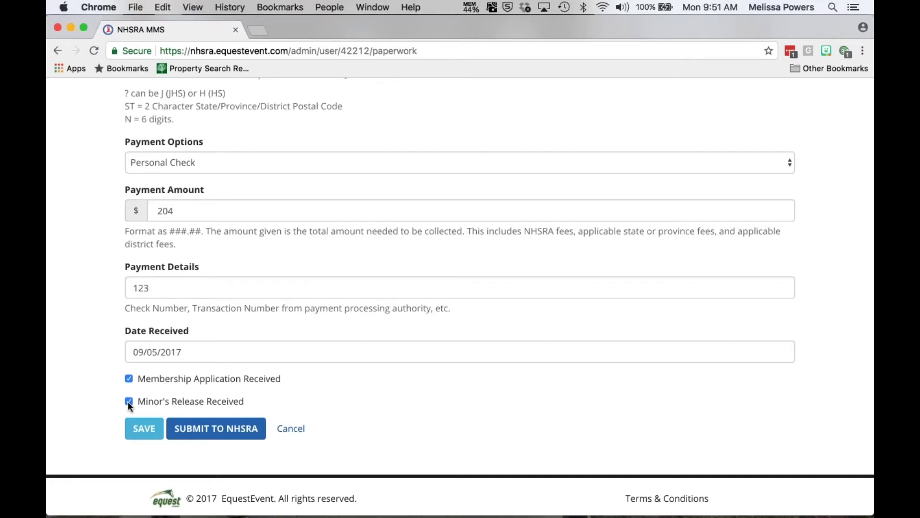
left_click(153, 428)
left_click(241, 432)
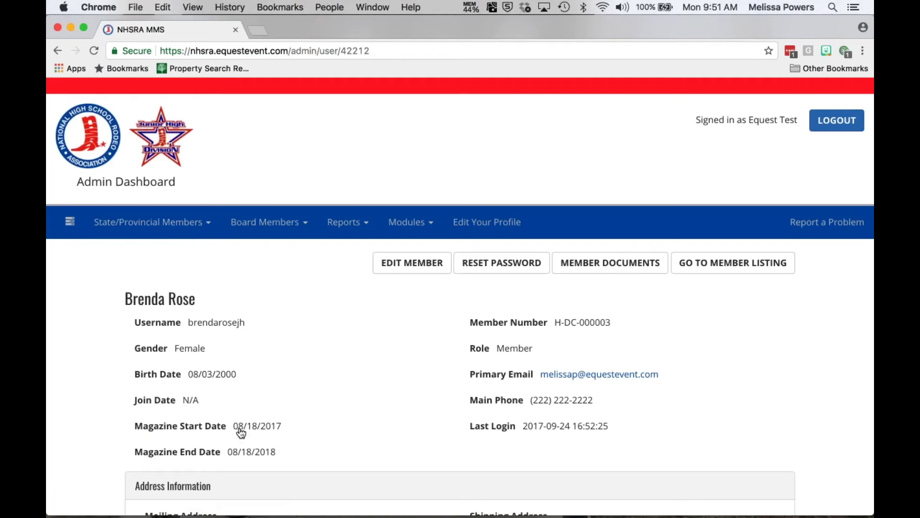
Return to the admin dashboard and check the Submitted to NHSRA and State Pending Approvals lists.
left_click(71, 222)
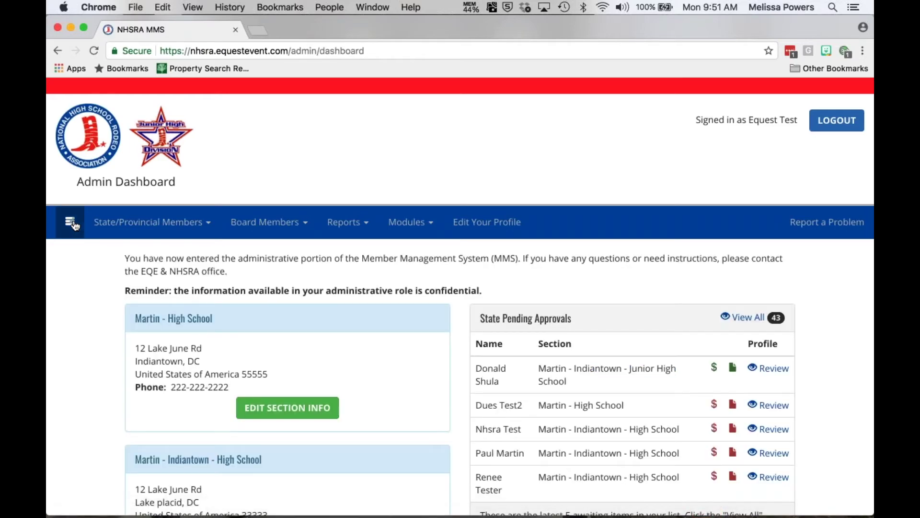
scroll(373, 355, "down", 4)
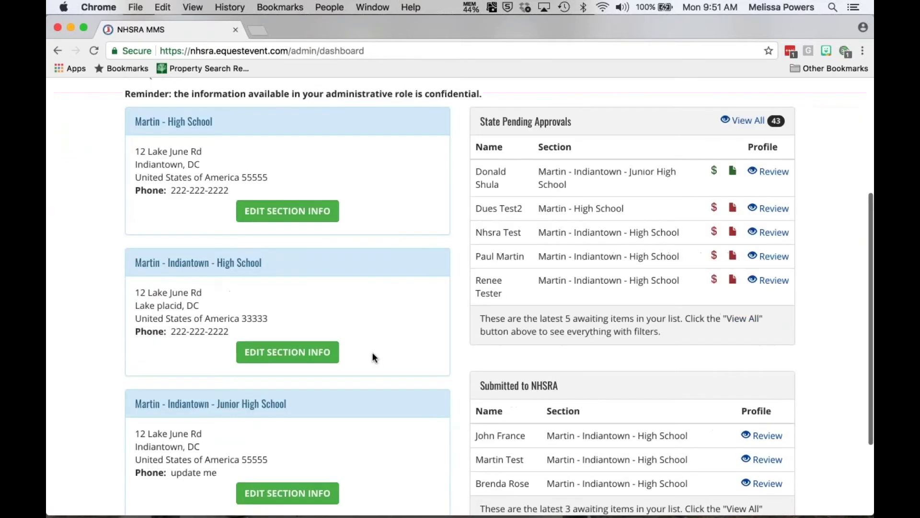
scroll(373, 354, "down", 2)
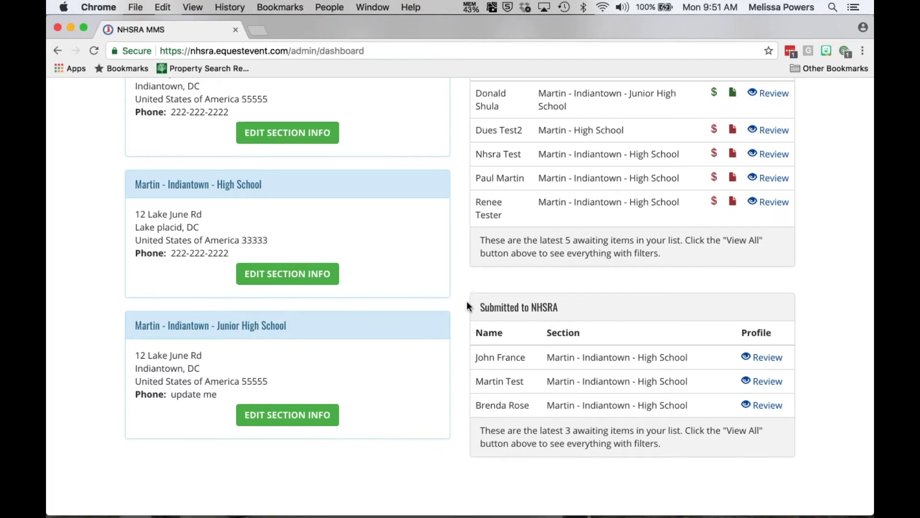
scroll(467, 306, "up", 3)
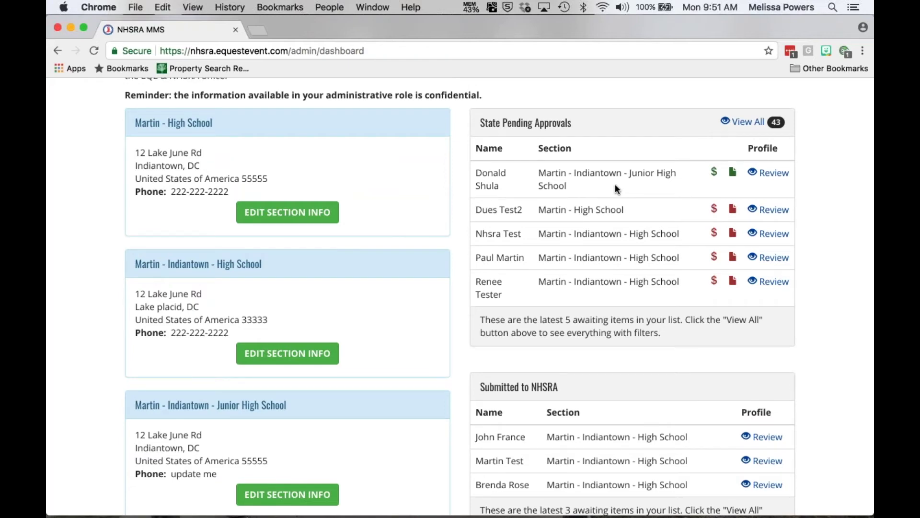
View all state pending approvals and open the membership paperwork of the first Registered member.
left_click(751, 124)
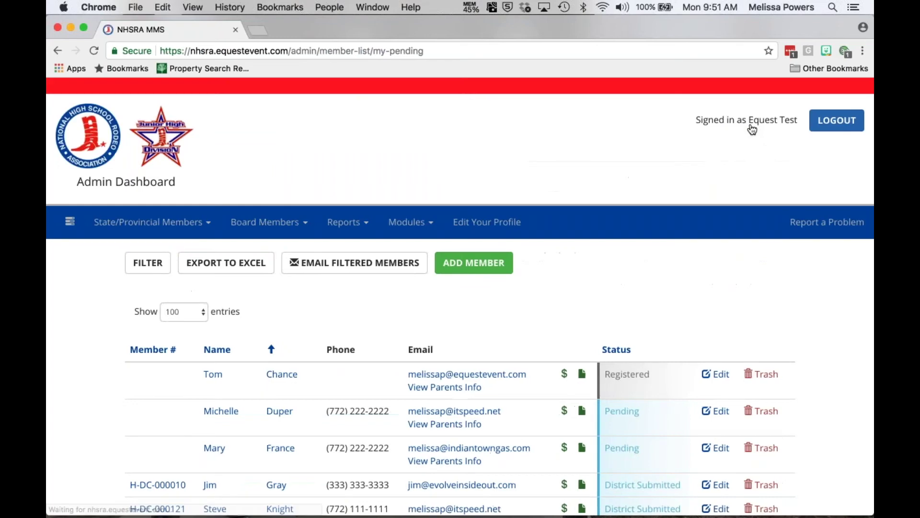
left_click(283, 381)
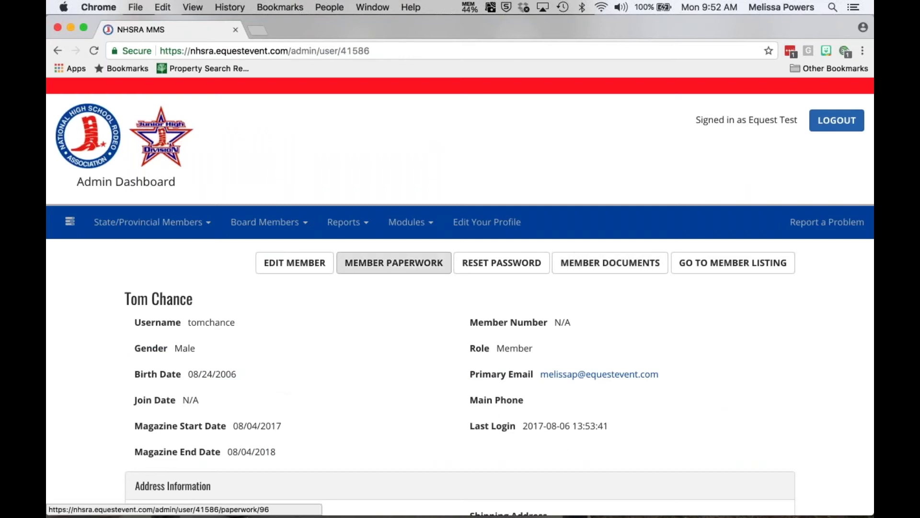
left_click(383, 268)
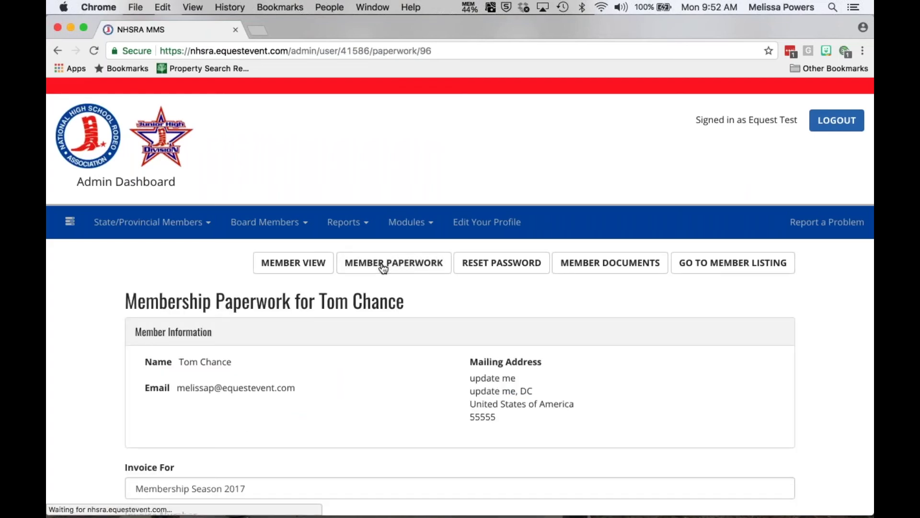
Review this member's invoice, payment and received-document entries, and leave the paperwork form without saving.
scroll(383, 267, "down", 7)
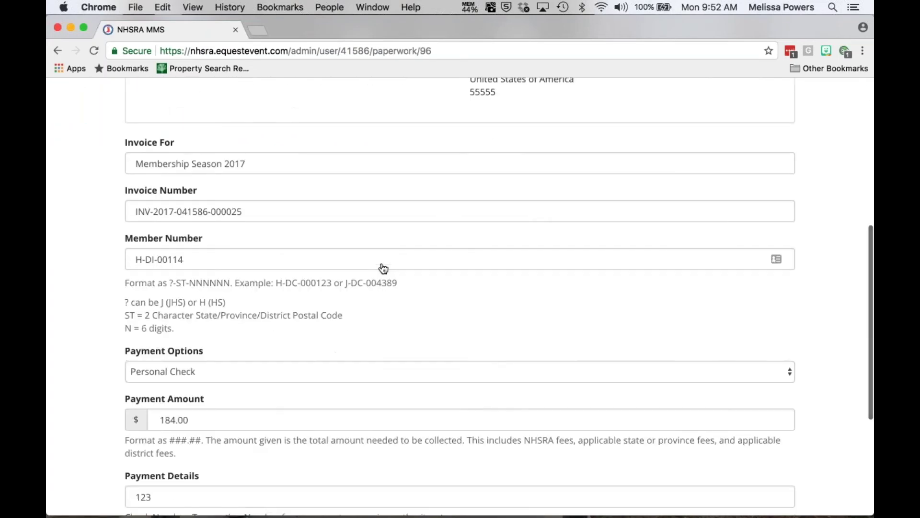
scroll(382, 267, "down", 2)
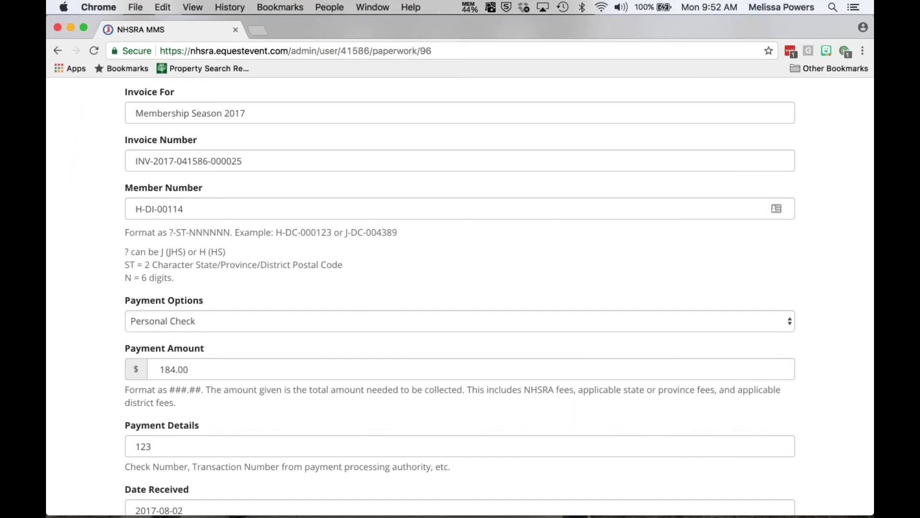
scroll(194, 216, "down", 6)
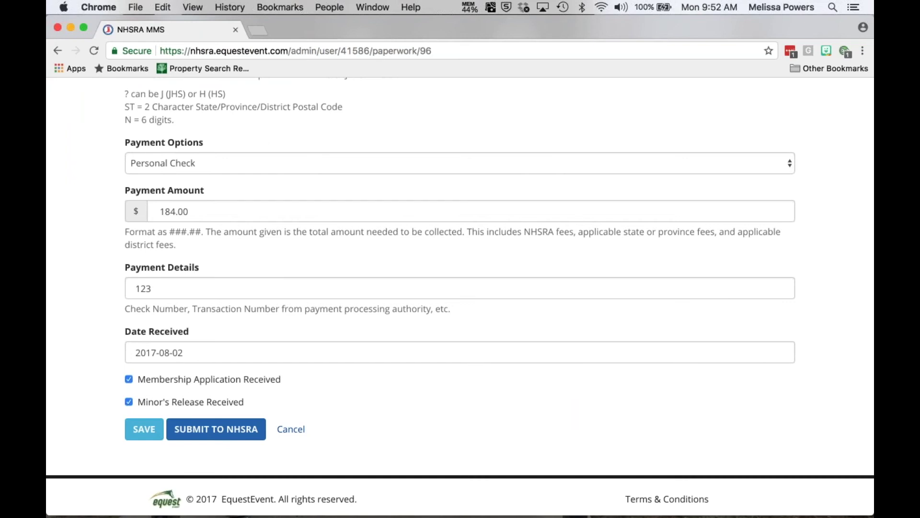
left_click(291, 430)
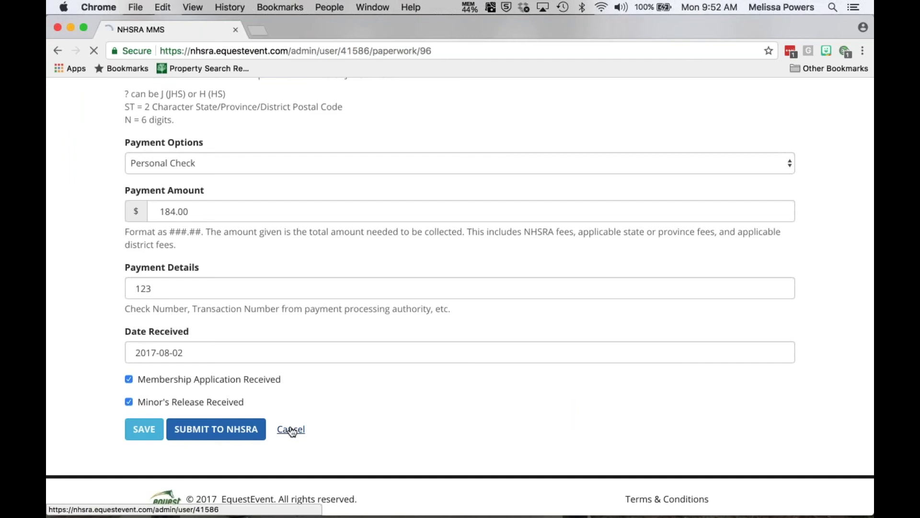